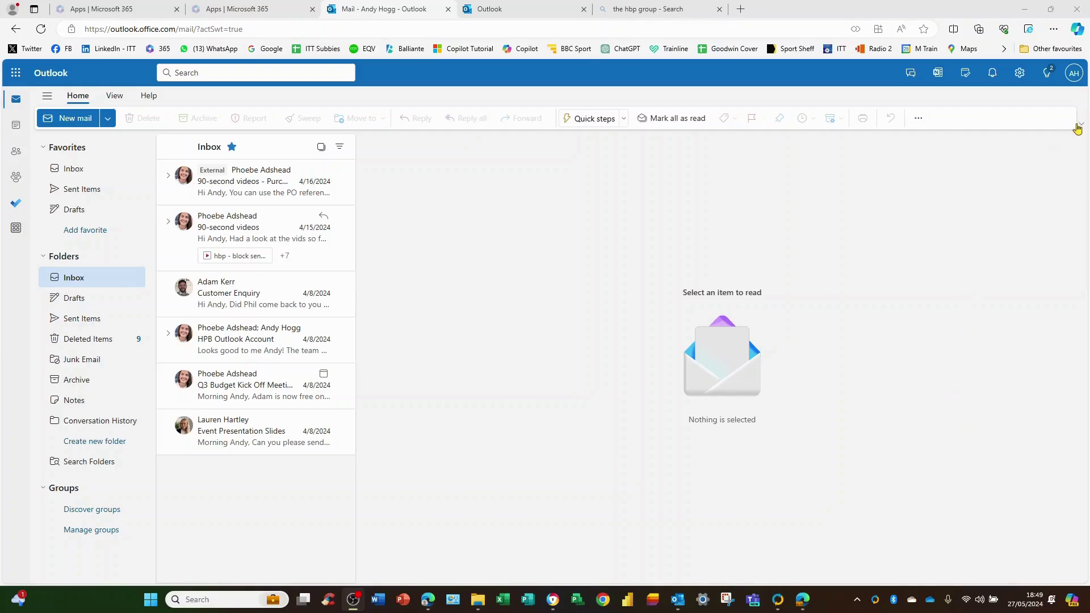
Step: Abandon opening another mailbox, then go to Mail > Automatic replies in Outlook settings
{"action": "left_click", "coordinate": [1074, 73]}
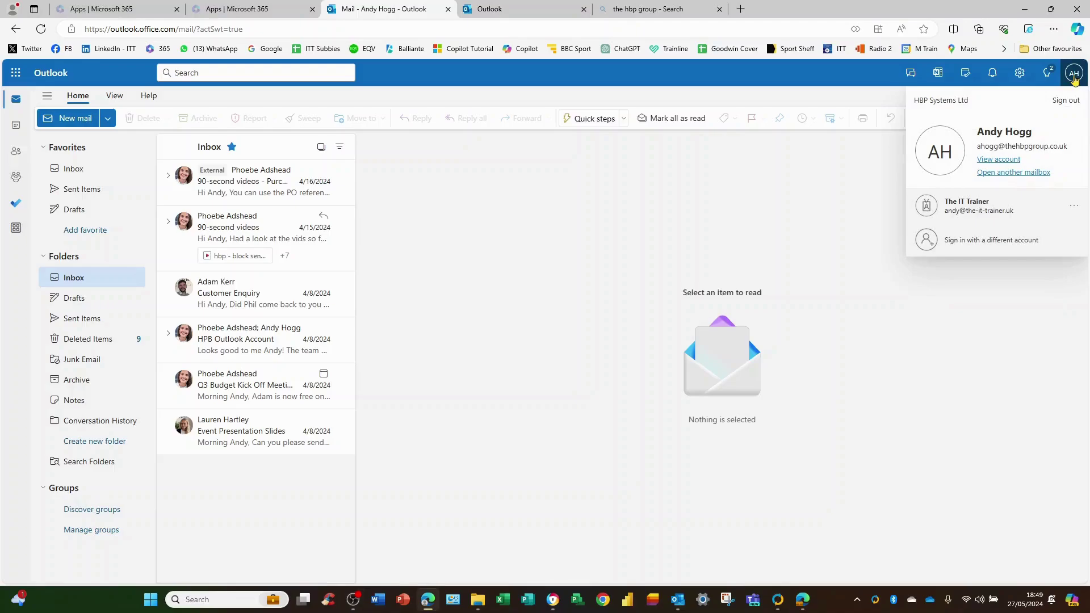
{"action": "left_click", "coordinate": [1013, 174]}
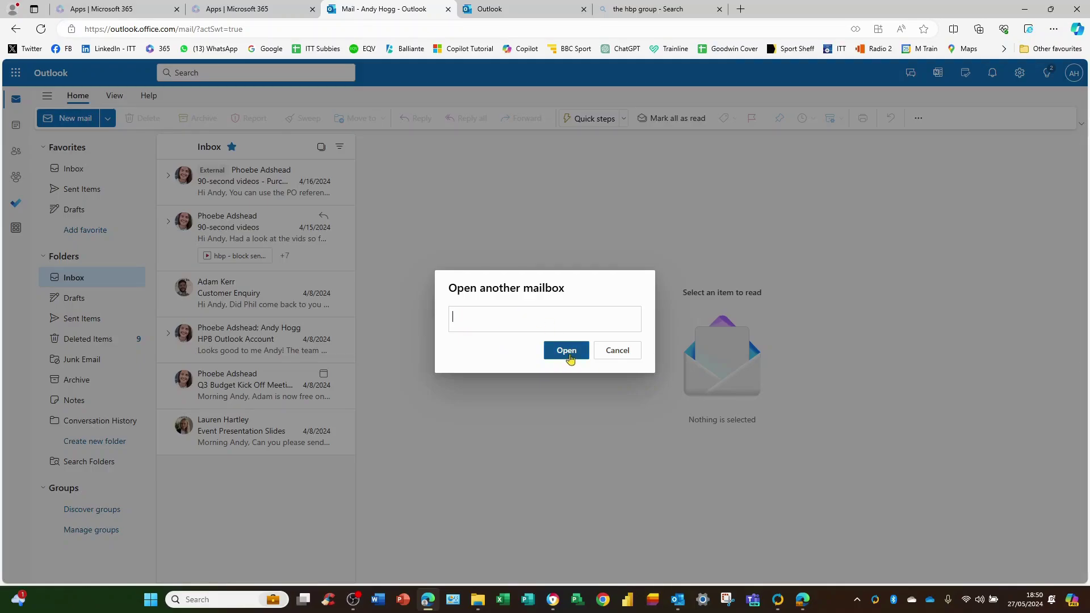
{"action": "left_click", "coordinate": [604, 356]}
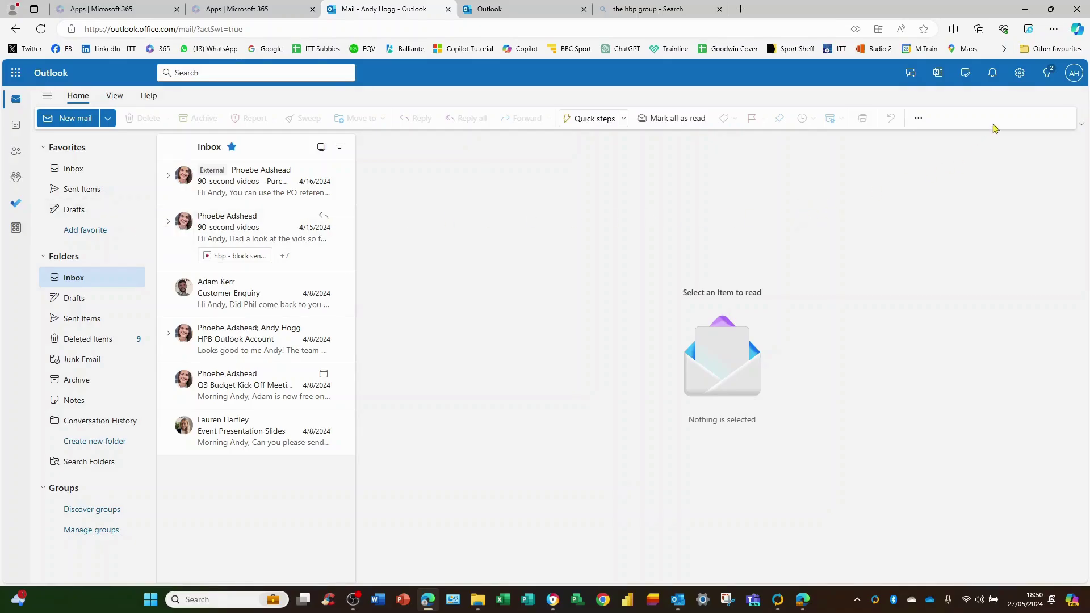
{"action": "left_click", "coordinate": [1019, 74]}
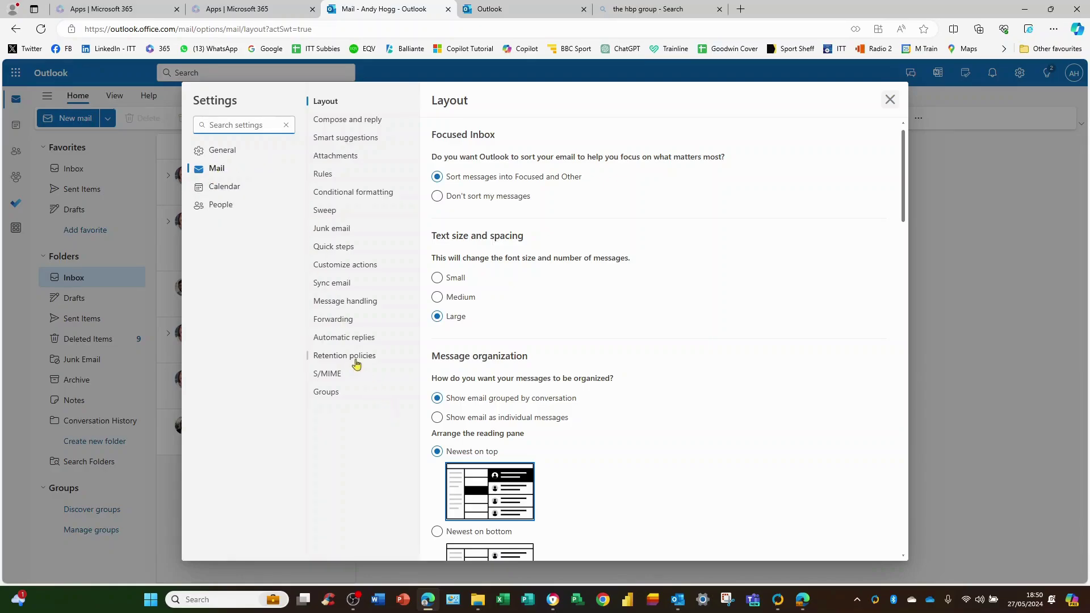
{"action": "left_click", "coordinate": [348, 341]}
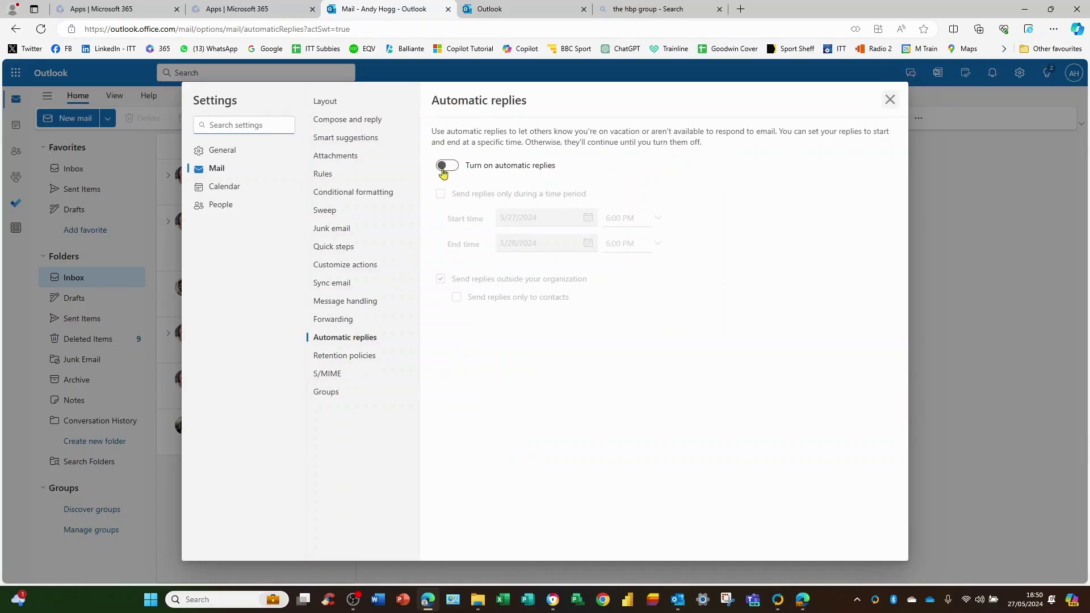
Step: Switch on automatic replies, sent only from 5/27/2024 to 5/28/2024 at 6:00 PM
{"action": "left_click", "coordinate": [445, 166]}
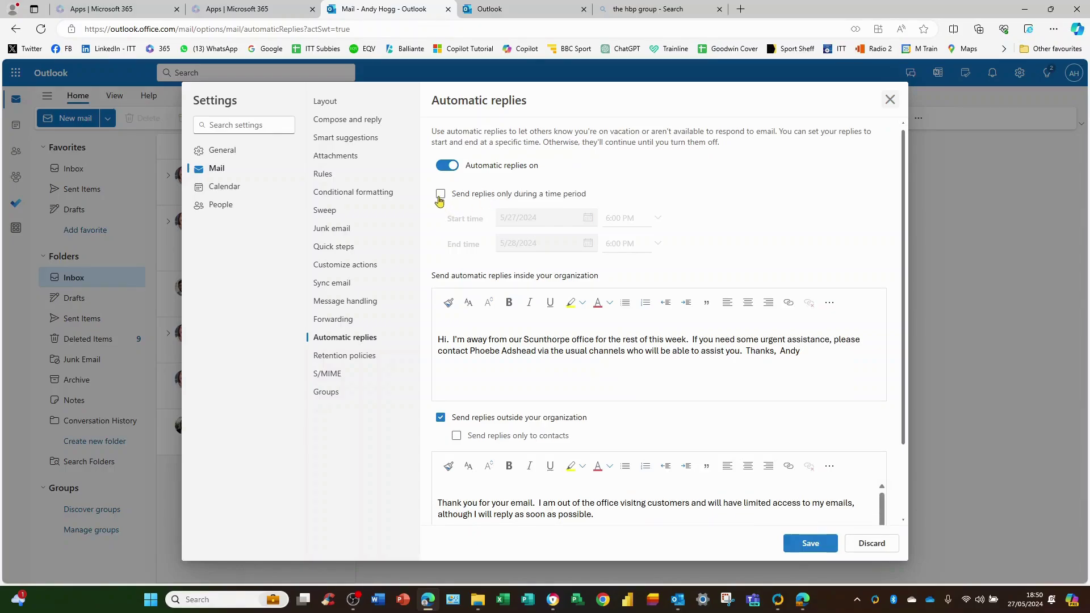
{"action": "left_click", "coordinate": [440, 196]}
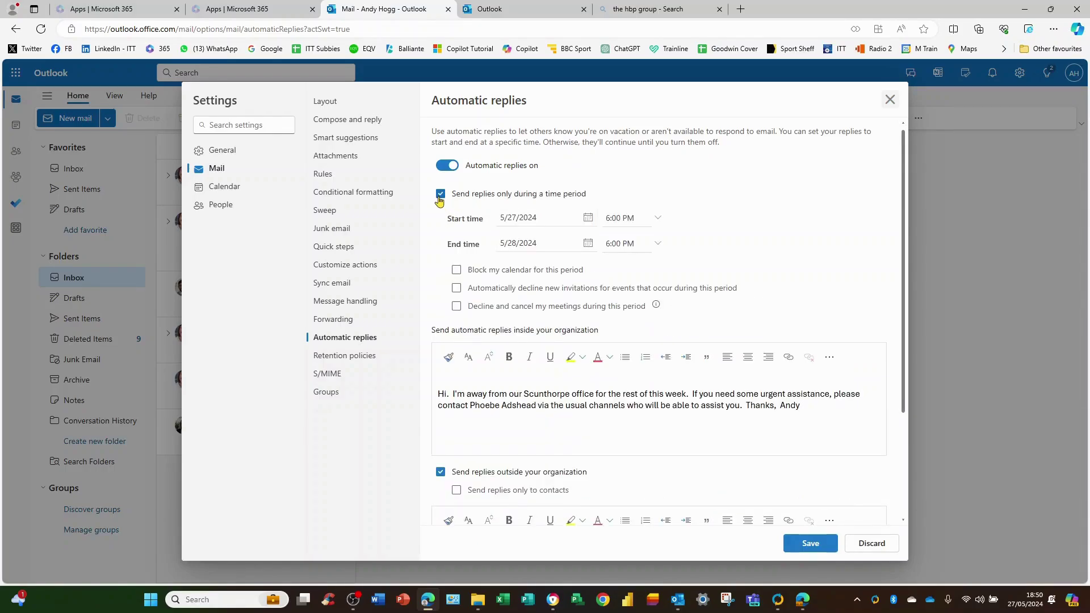
{"action": "left_click", "coordinate": [440, 196]}
{"action": "left_click", "coordinate": [440, 196]}
Step: Untick 'Send replies only during a time period' so replies stay on until turned off
{"action": "left_click", "coordinate": [439, 196]}
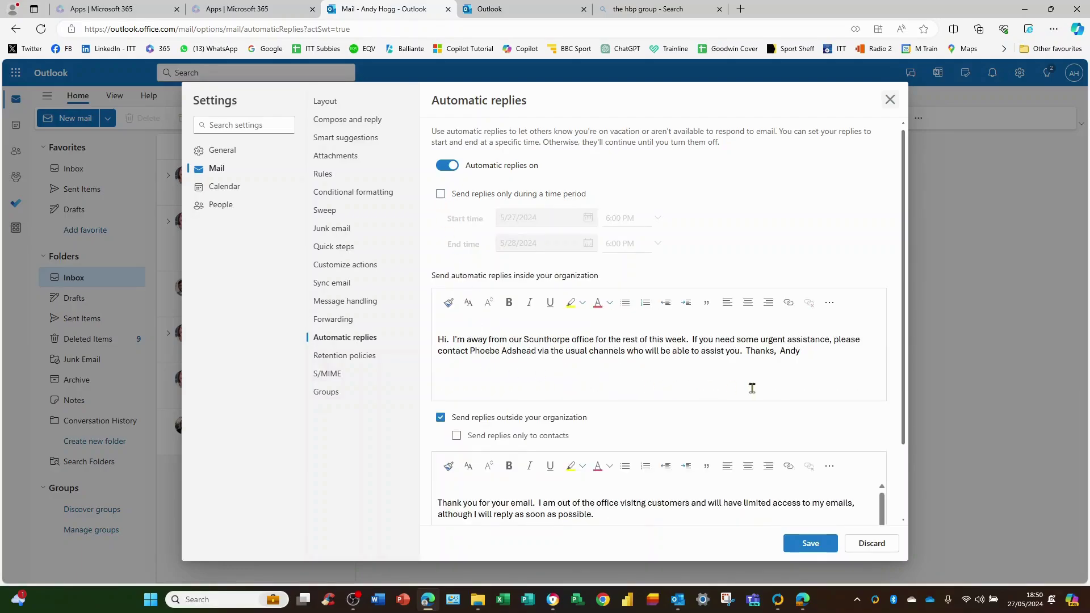